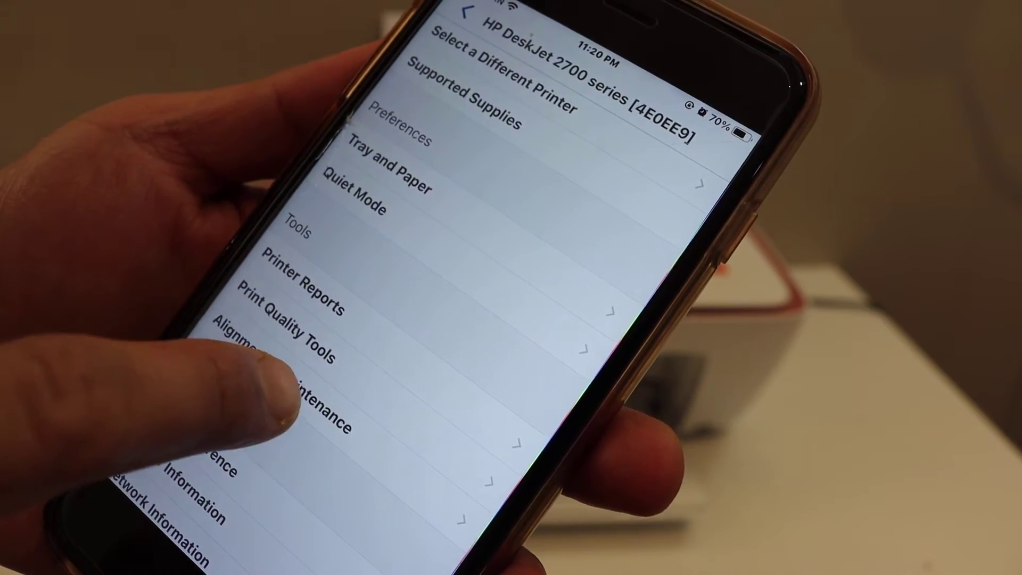
Go to the Alignment & Maintenance tools for the HP DeskJet 2700
{"action": "left_click", "coordinate": [280, 391]}
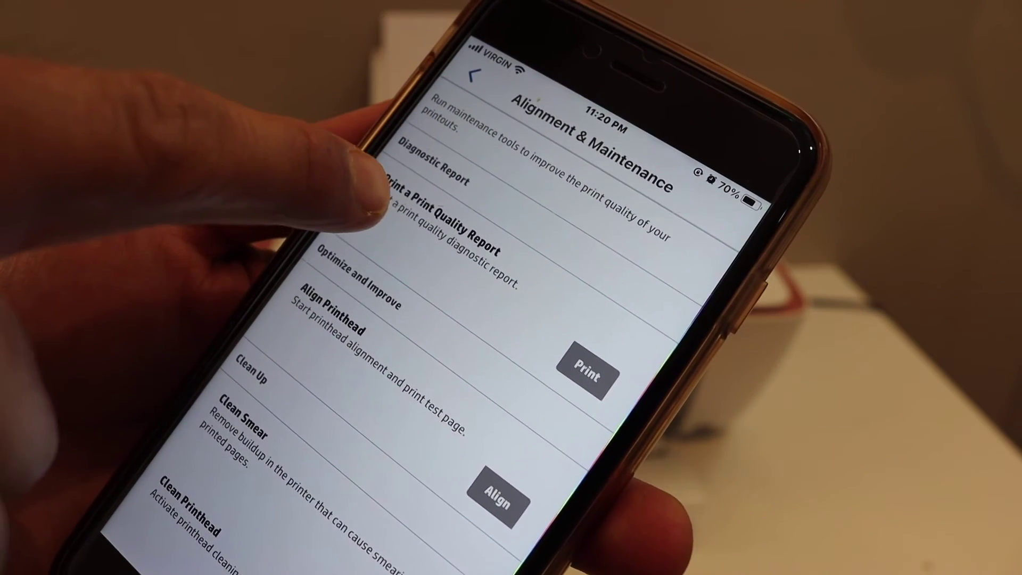
Send a Print Quality Report to the DeskJet 2700 printer
{"action": "left_click", "coordinate": [578, 358]}
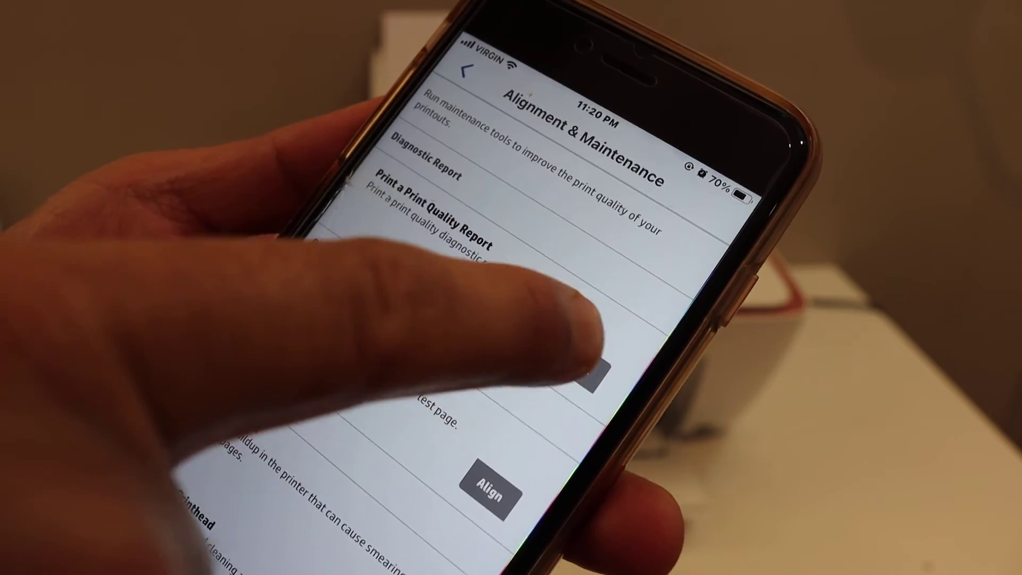